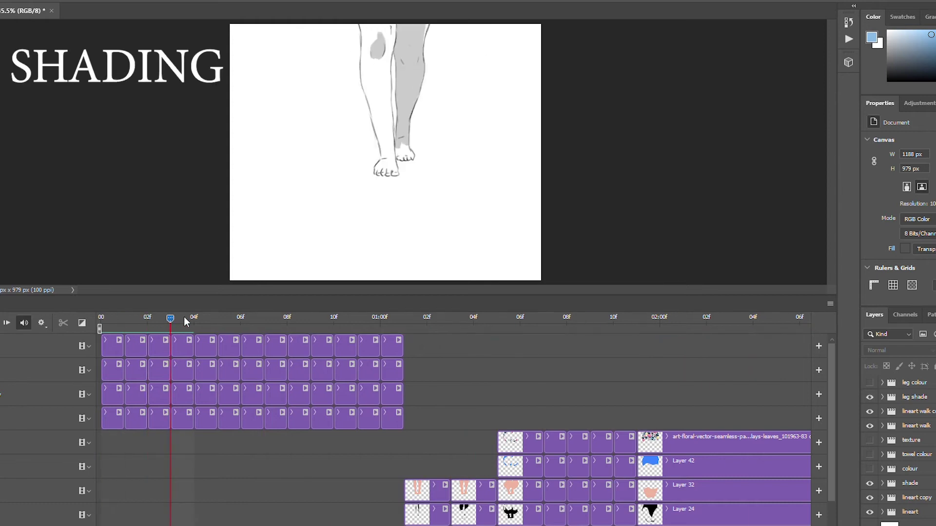
# Step: Jump to an early frame and play the grey-shaded bare-leg walk cycle
pyautogui.moveTo(183, 317); pyautogui.dragTo(831, 391)
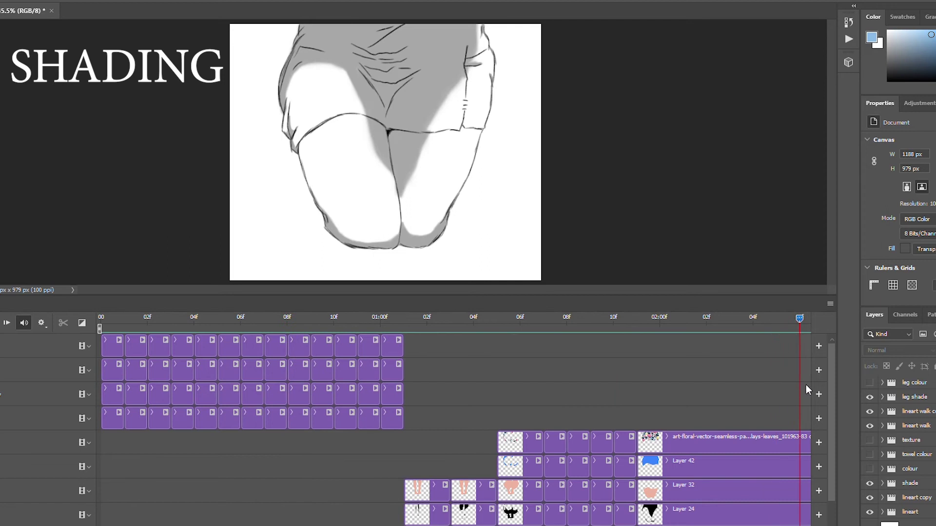
pyautogui.press('space')
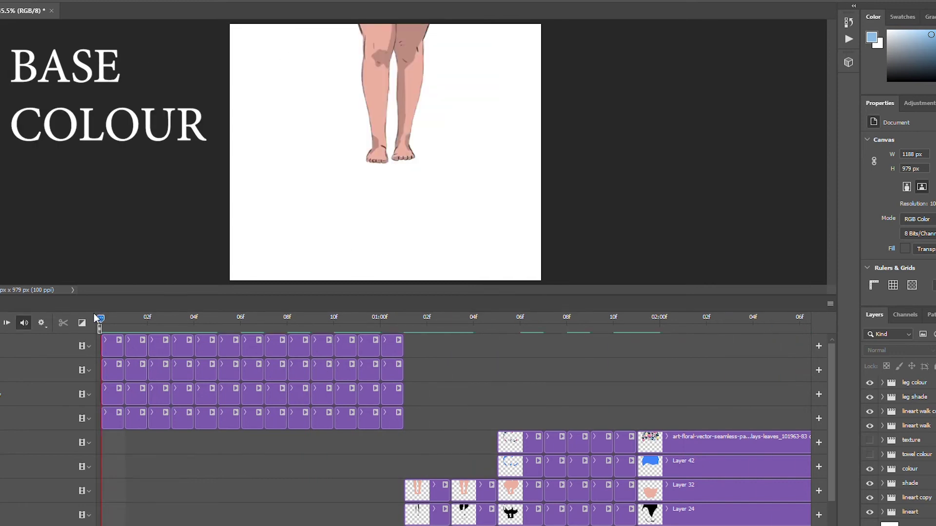
# Step: Scrub through later leg poses, then play the skin-toned base-colour walk cycle
pyautogui.moveTo(96, 318); pyautogui.dragTo(165, 325)
pyautogui.moveTo(287, 328); pyautogui.dragTo(557, 349)
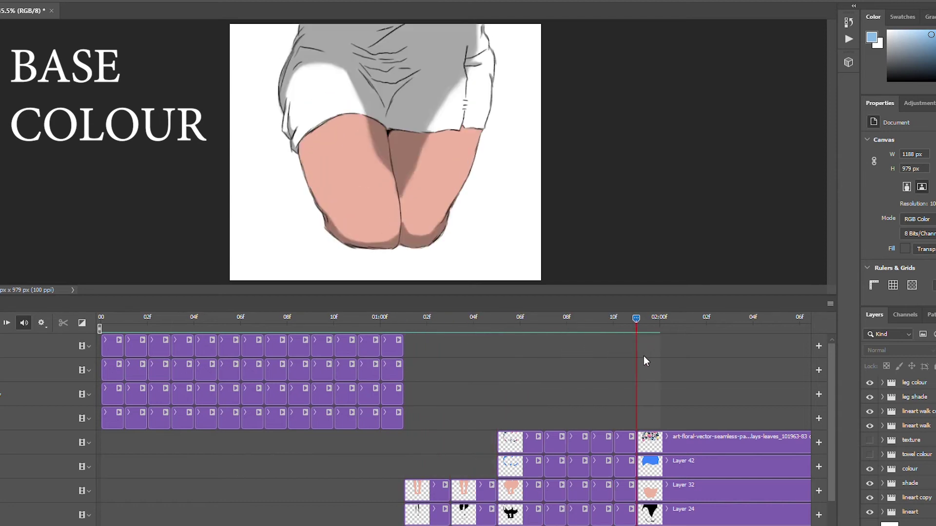
pyautogui.moveTo(557, 349); pyautogui.dragTo(806, 376)
pyautogui.press('space')
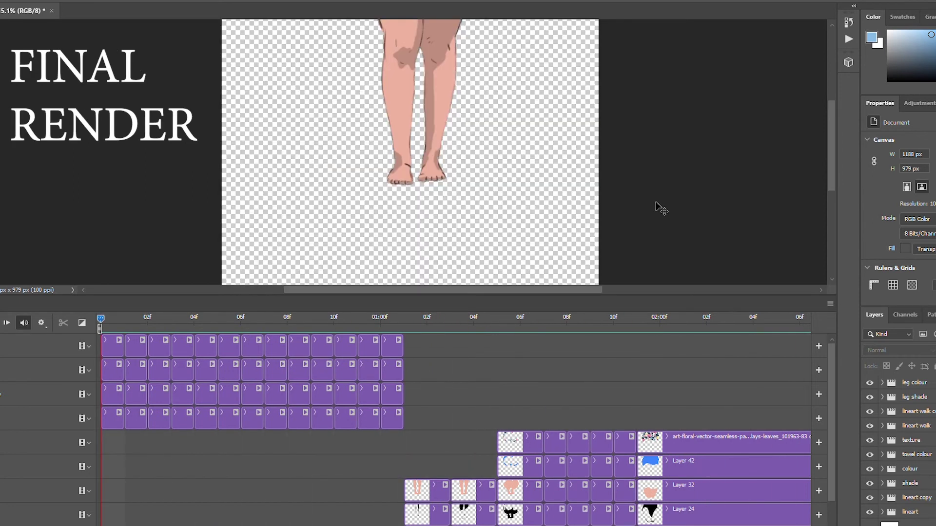
# Step: Play the final coloured leg walk cycle, then orbit the wireframe rock scene
pyautogui.press('space')
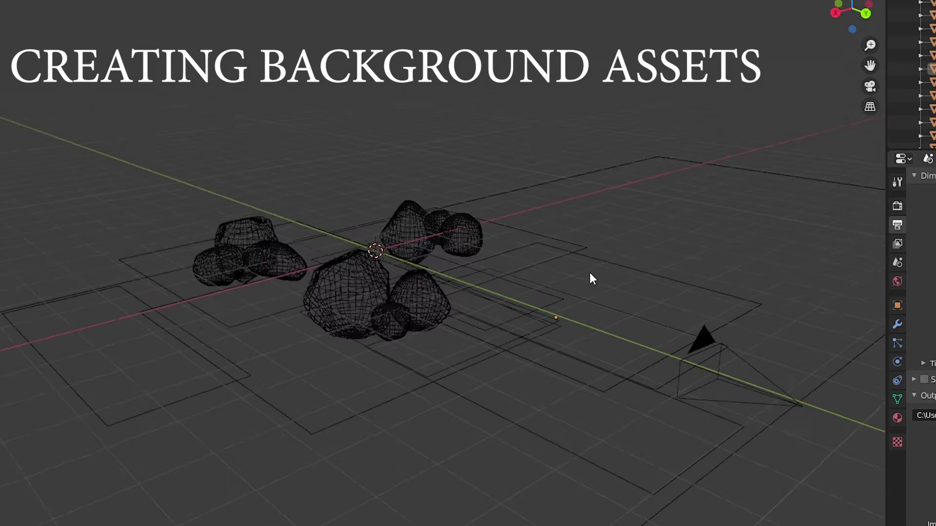
pyautogui.moveTo(589, 272)
pyautogui.mouseDown()
pyautogui.moveTo(569, 295)
pyautogui.moveTo(559, 276)
pyautogui.mouseUp()
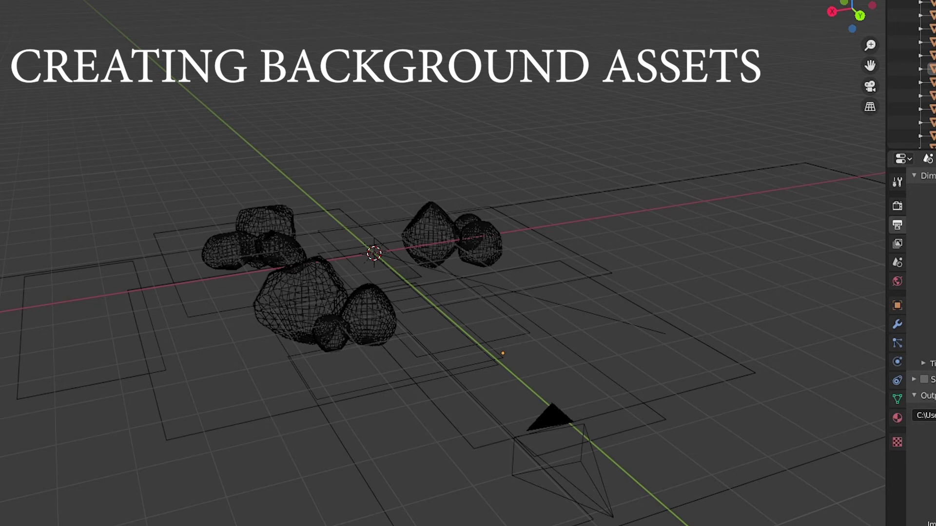
# Step: Show the rock clusters as solid instead of wireframe and orbit around the mossy rocks
pyautogui.hotkey('shift', 'z')
pyautogui.moveTo(488, 226)
pyautogui.mouseDown()
pyautogui.moveTo(491, 206)
pyautogui.moveTo(468, 243)
pyautogui.moveTo(395, 210)
pyautogui.moveTo(464, 229)
pyautogui.mouseUp()
pyautogui.scroll(1, 464, 230)
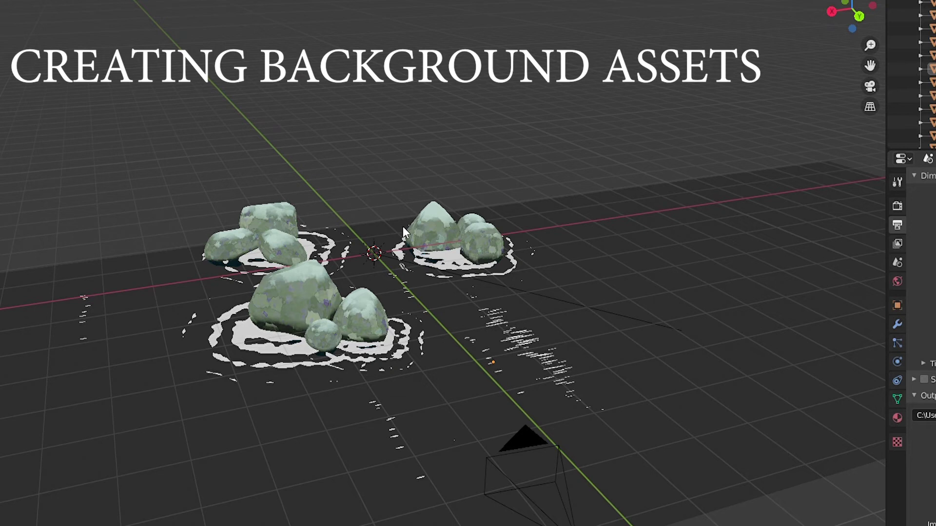
pyautogui.moveTo(403, 226)
pyautogui.mouseDown()
pyautogui.moveTo(429, 194)
pyautogui.moveTo(438, 247)
pyautogui.moveTo(474, 249)
pyautogui.moveTo(430, 229)
pyautogui.mouseUp()
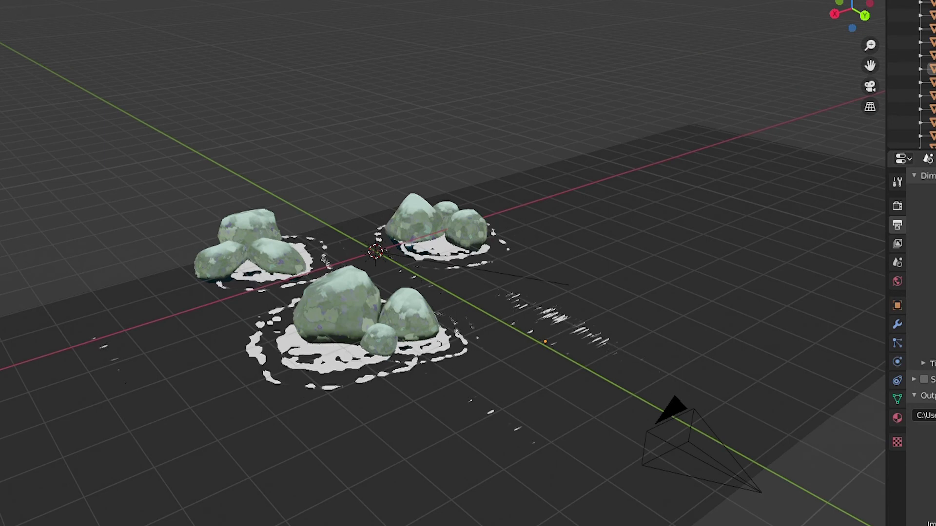
# Step: Orbit, zoom and tilt around the rock clusters to a lower viewing angle
pyautogui.moveTo(342, 341)
pyautogui.mouseDown()
pyautogui.moveTo(310, 353)
pyautogui.moveTo(312, 344)
pyautogui.mouseUp()
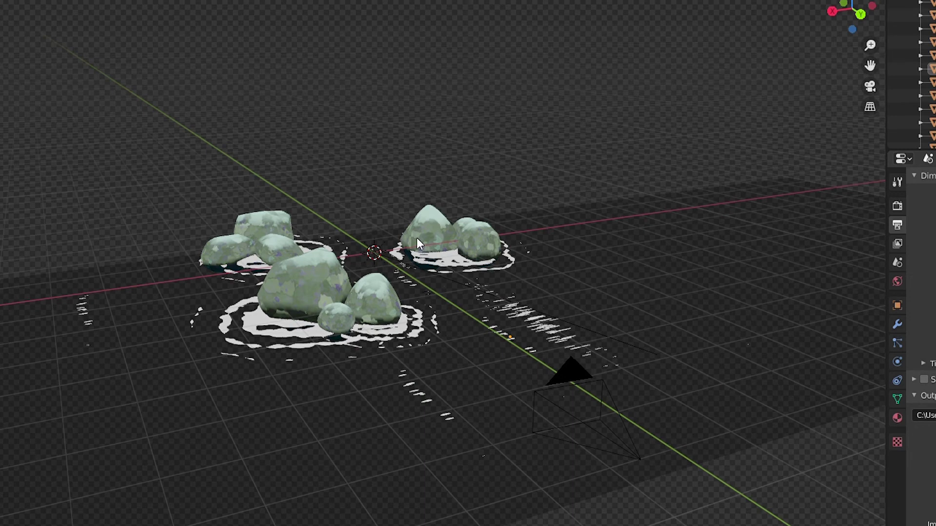
pyautogui.moveTo(596, 180)
pyautogui.mouseDown()
pyautogui.moveTo(418, 287)
pyautogui.moveTo(421, 267)
pyautogui.mouseUp()
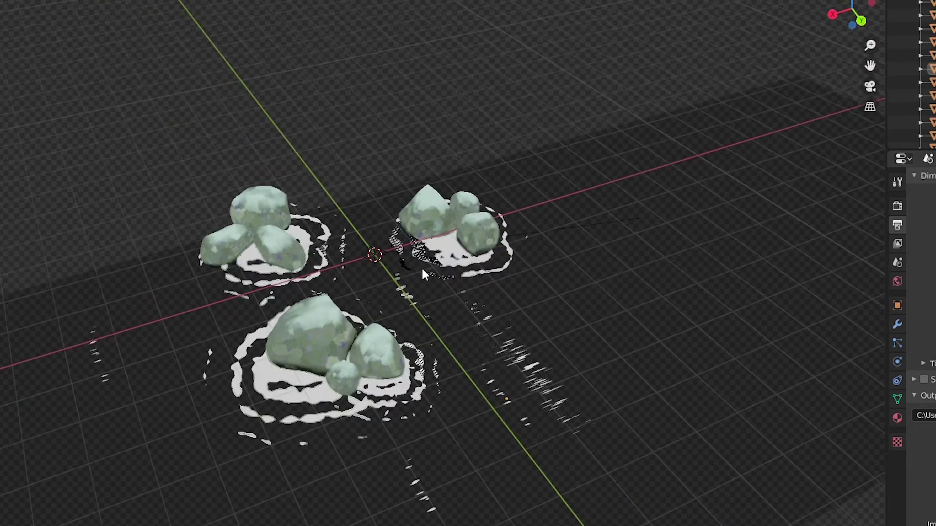
pyautogui.moveTo(331, 261); pyautogui.dragTo(322, 263)
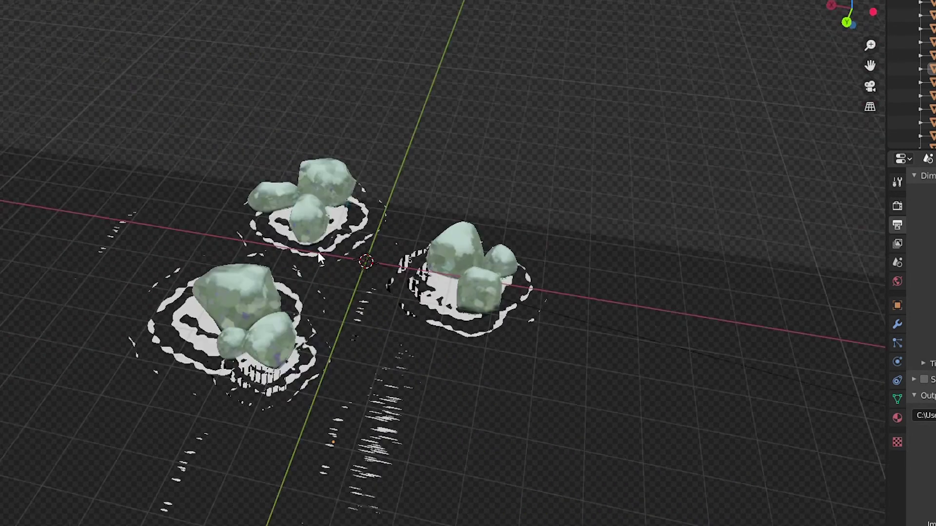
pyautogui.scroll(1, 322, 264)
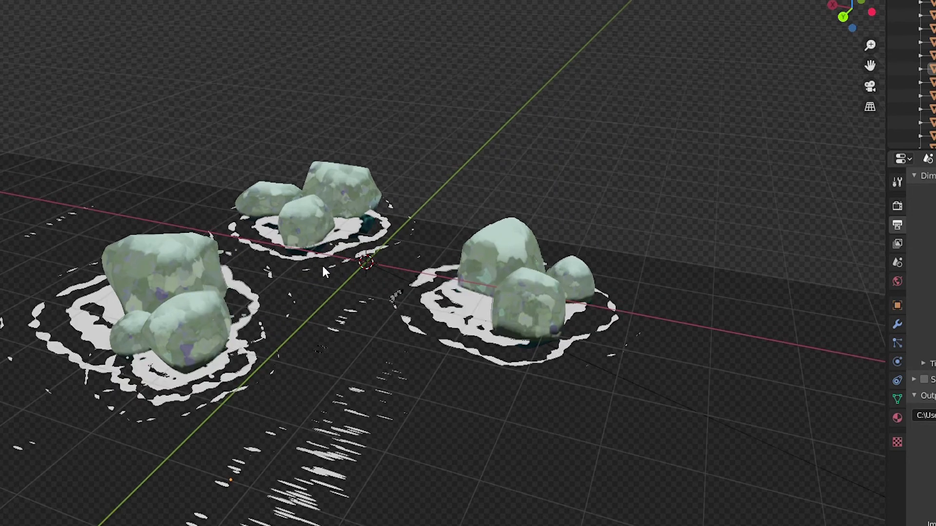
pyautogui.scroll(1, 349, 304)
pyautogui.press('KP_8')
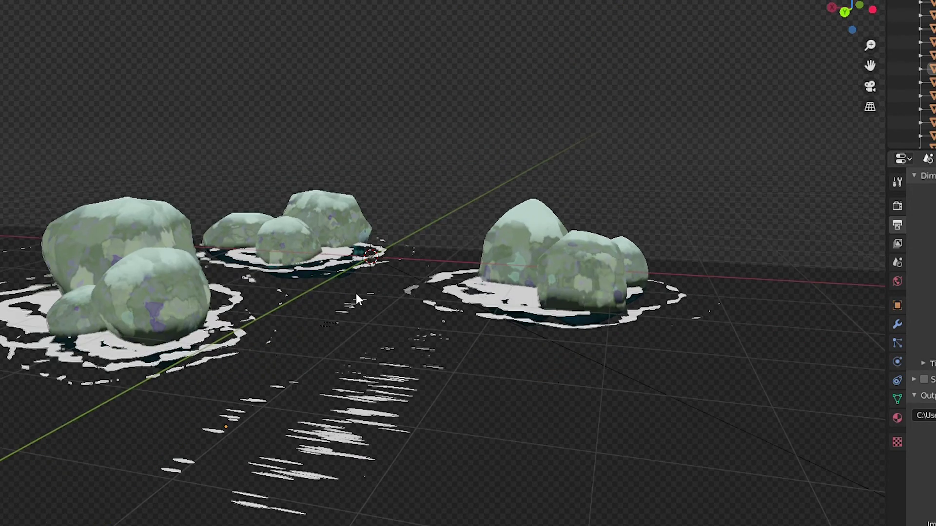
# Step: Look through the scene camera, toggle wireframe, then return to material preview
pyautogui.press('KP_0')
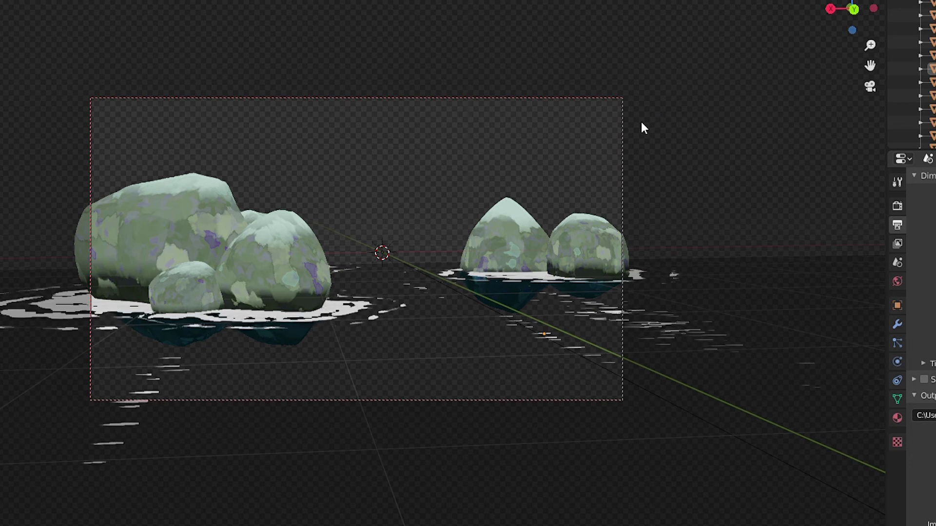
pyautogui.hotkey('shift', 'z')
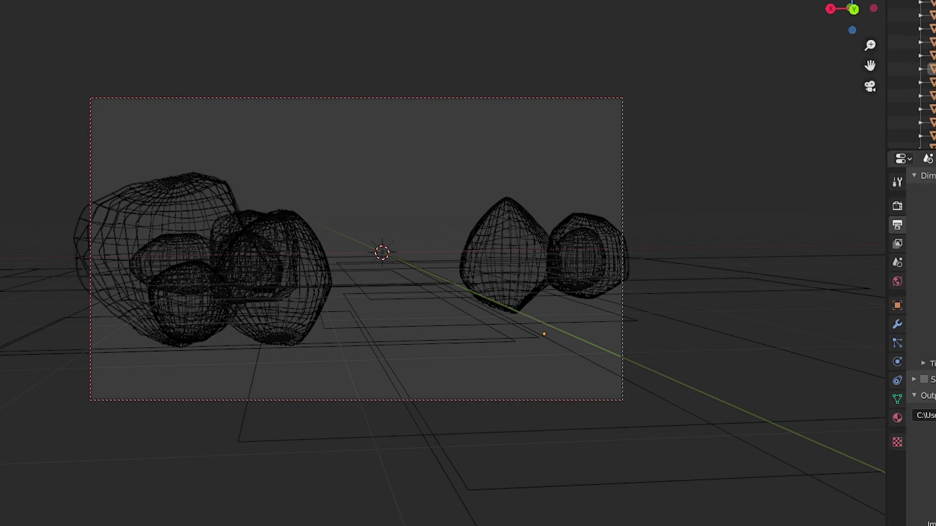
pyautogui.hotkey('shift', 'z')
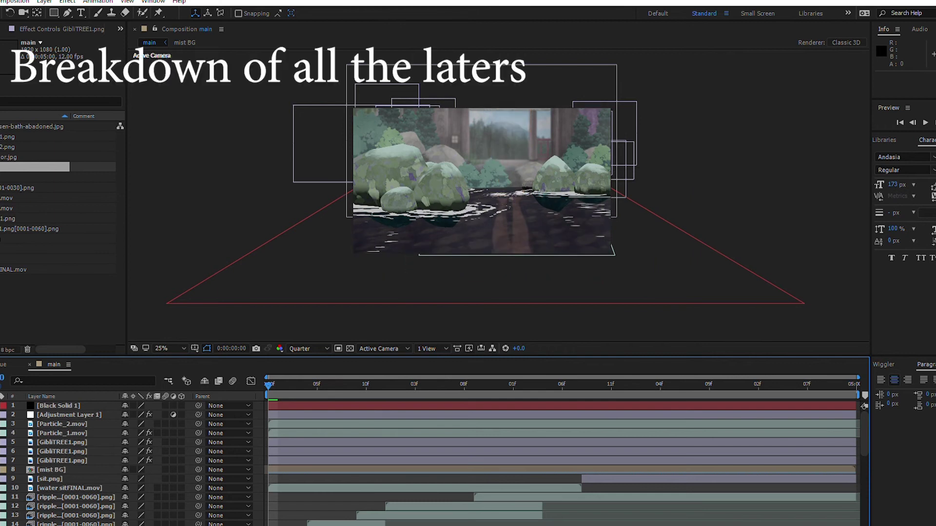
pyautogui.scroll(-3, 439, 462)
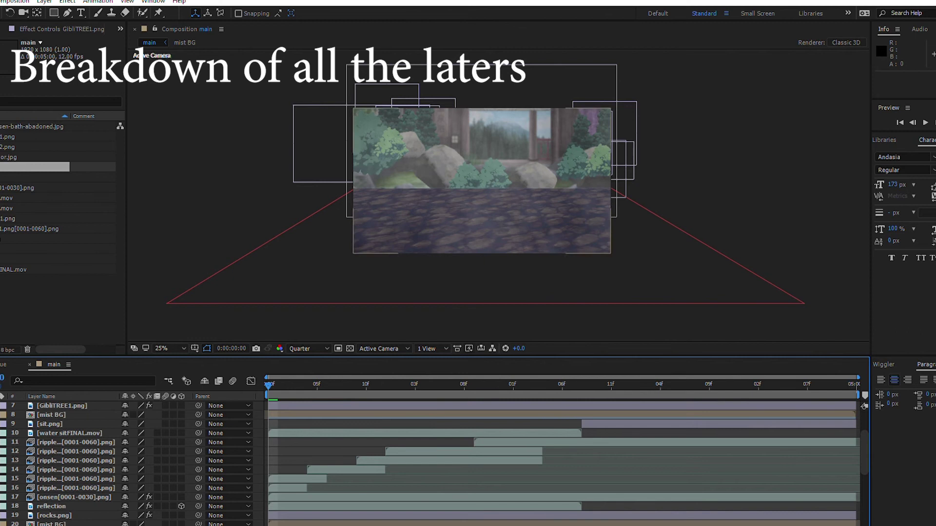
pyautogui.scroll(-3, 438, 463)
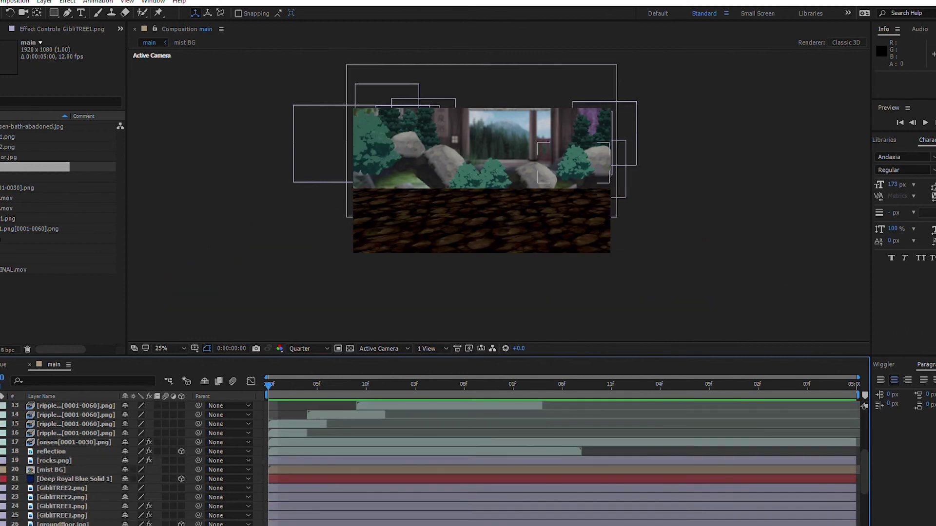
pyautogui.scroll(-3, 561, 463)
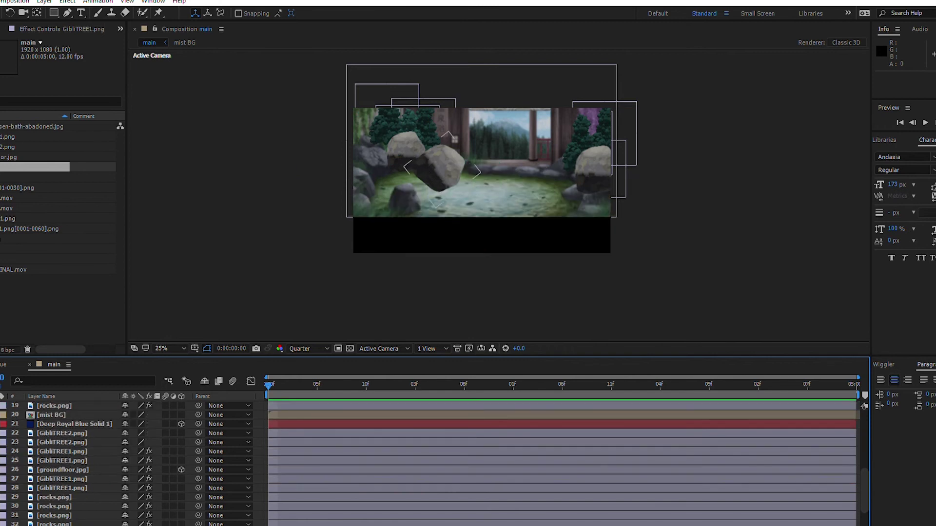
pyautogui.scroll(-1, 561, 463)
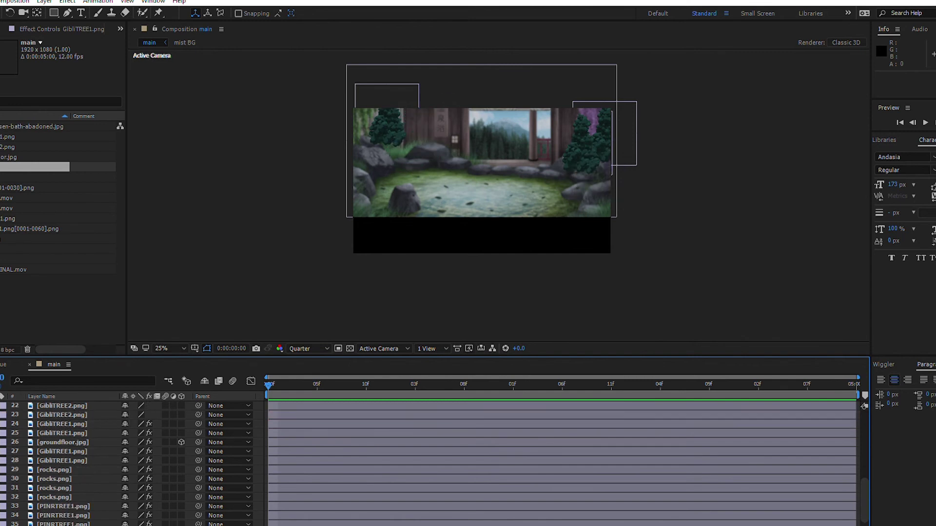
pyautogui.scroll(-1, 561, 463)
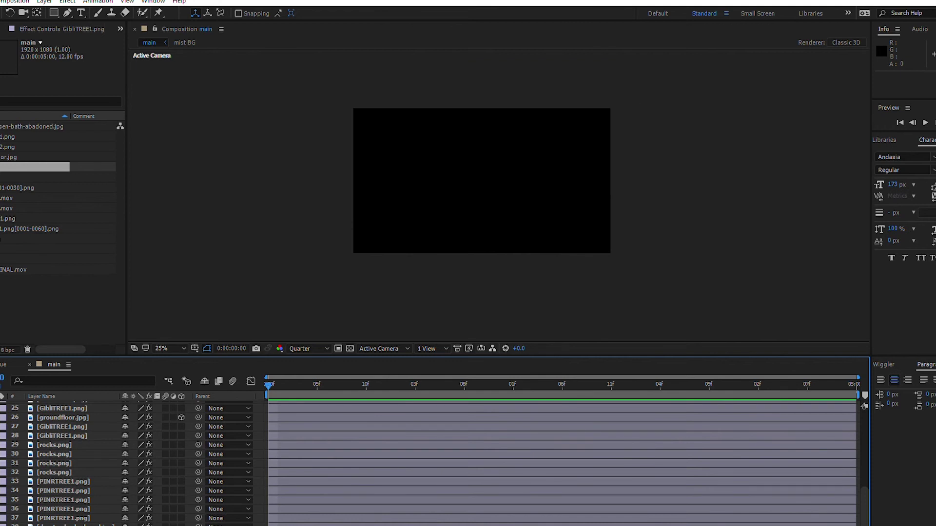
pyautogui.scroll(1, 132, 462)
pyautogui.scroll(2, 133, 463)
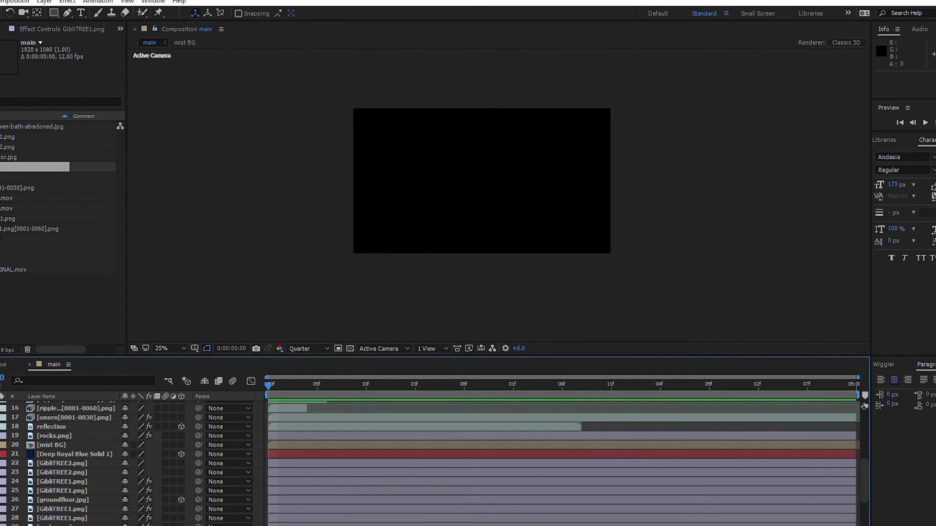
pyautogui.scroll(1, 132, 463)
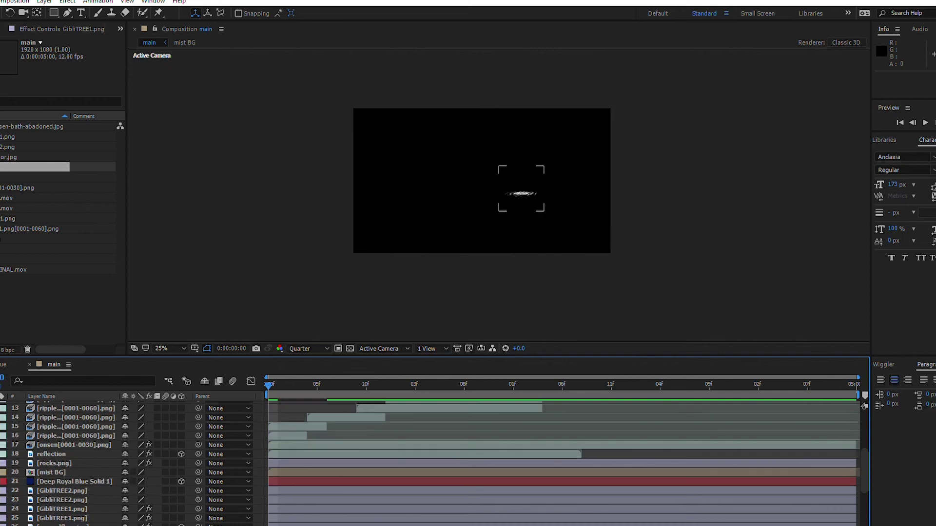
pyautogui.scroll(-2, 132, 462)
pyautogui.scroll(-2, 132, 463)
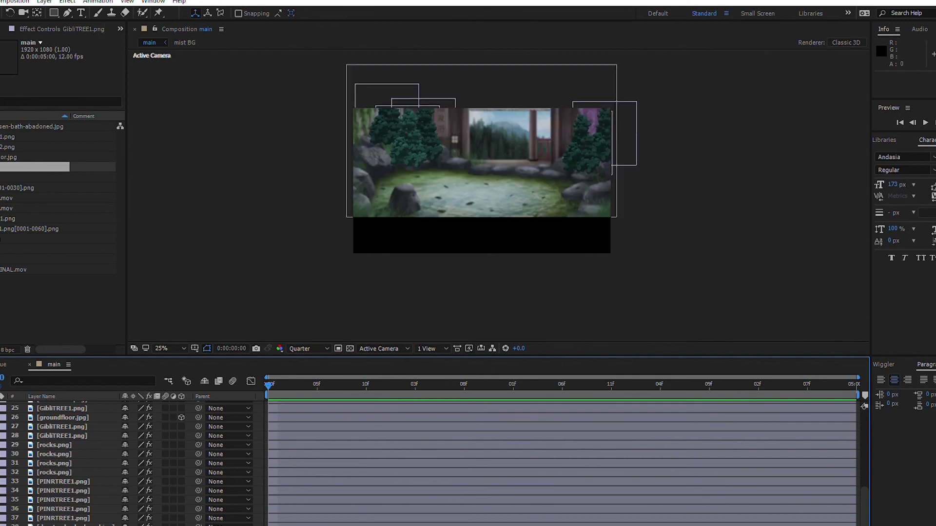
pyautogui.scroll(2, 132, 463)
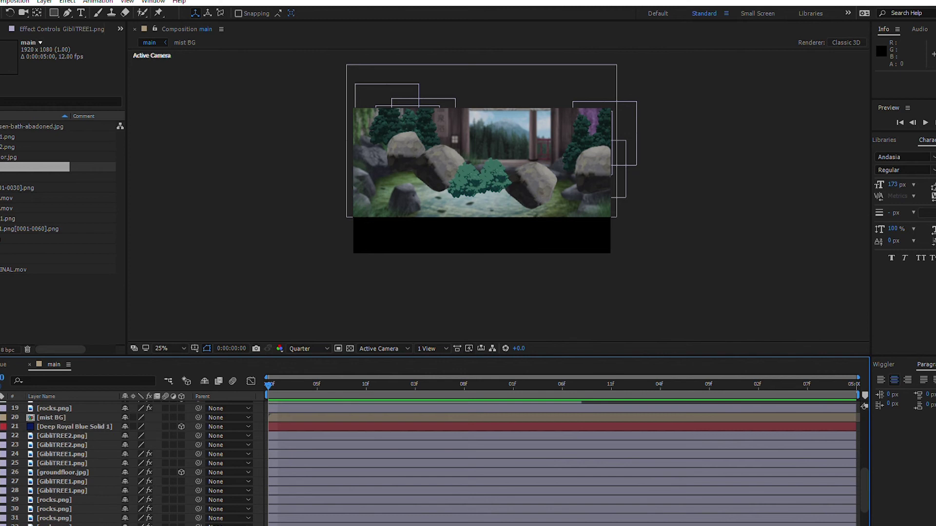
pyautogui.scroll(2, 132, 463)
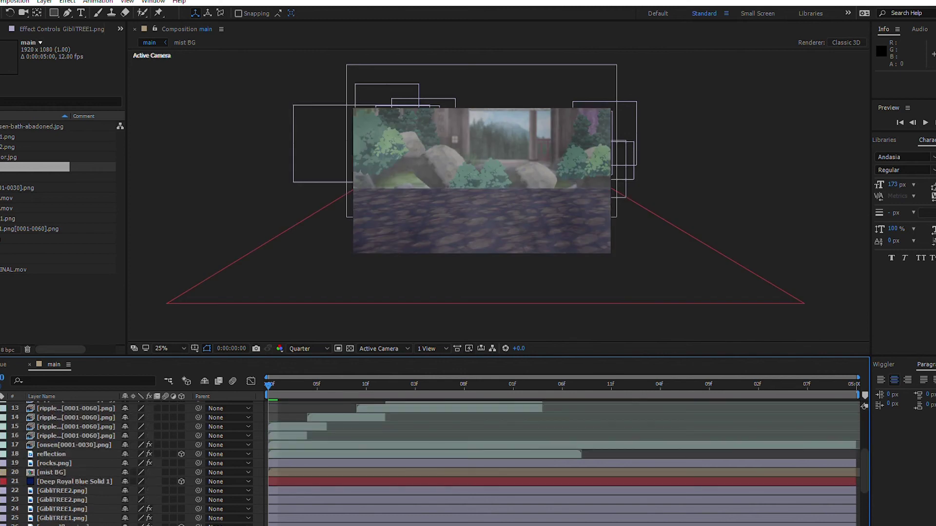
pyautogui.scroll(3, 133, 463)
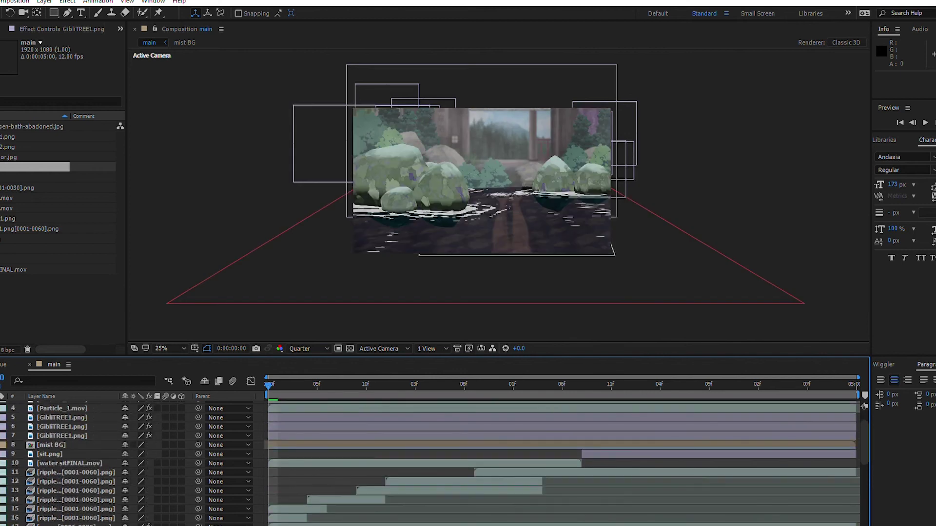
pyautogui.scroll(1, 131, 463)
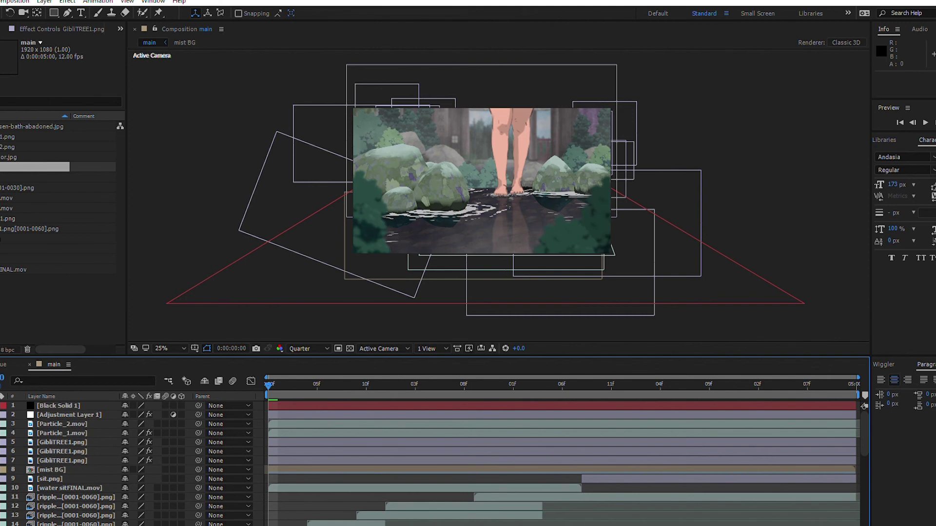
pyautogui.doubleClick(38, 467)
pyautogui.click(282, 378)
pyautogui.press('space')
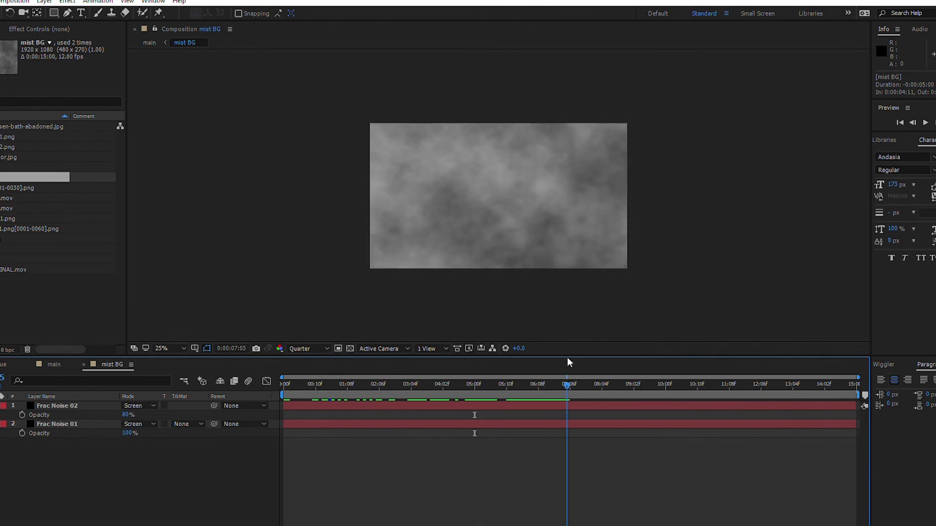
pyautogui.moveTo(642, 381); pyautogui.dragTo(288, 397)
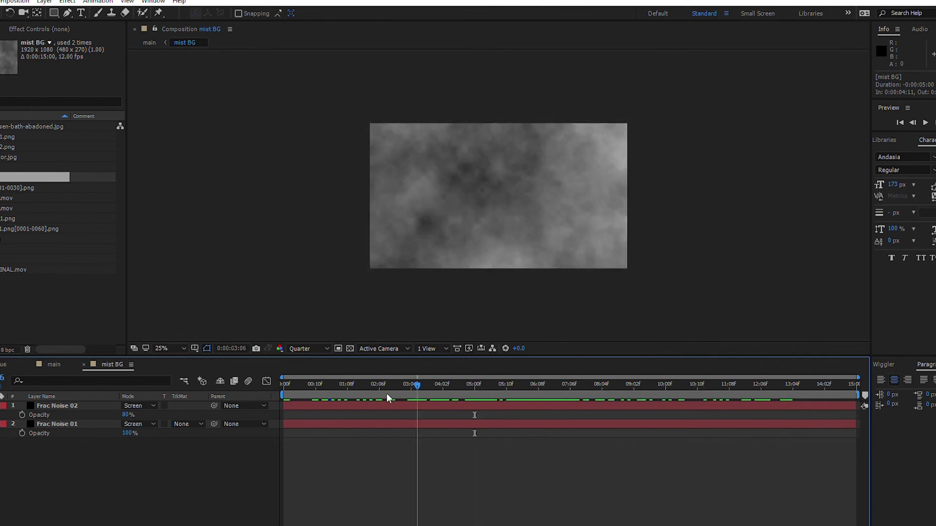
pyautogui.click(85, 364)
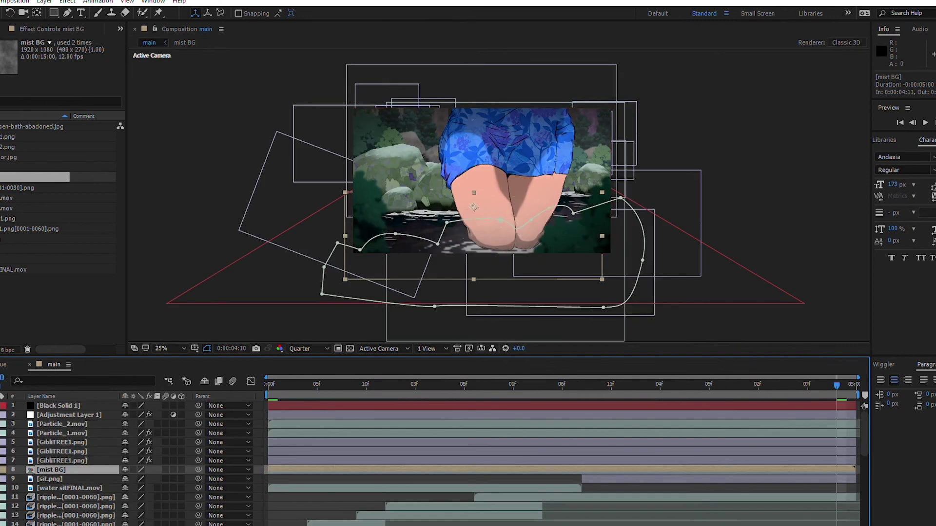
# Step: View the GibliTREE1.png, GibliTREE2.png and rocks.png source images in the Footage viewer
pyautogui.click(29, 137)
pyautogui.doubleClick(17, 137)
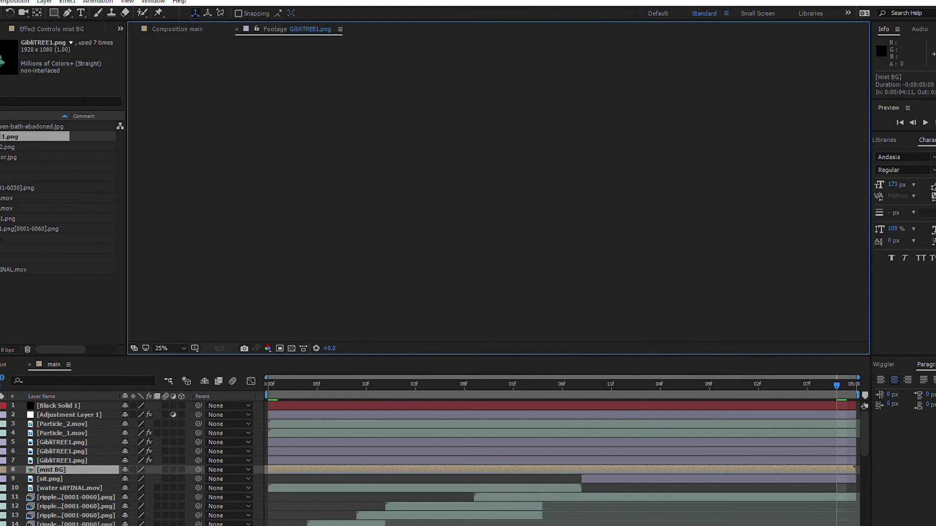
pyautogui.doubleClick(3, 146)
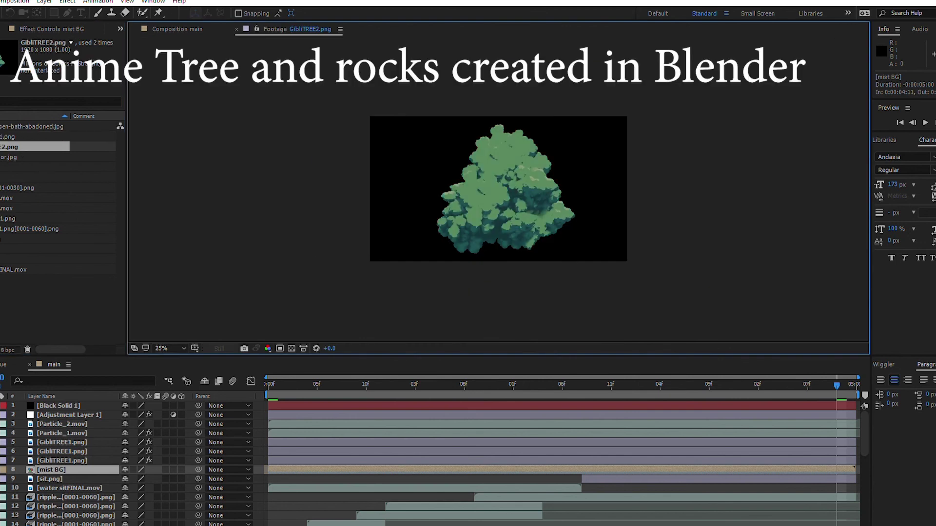
pyautogui.doubleClick(4, 239)
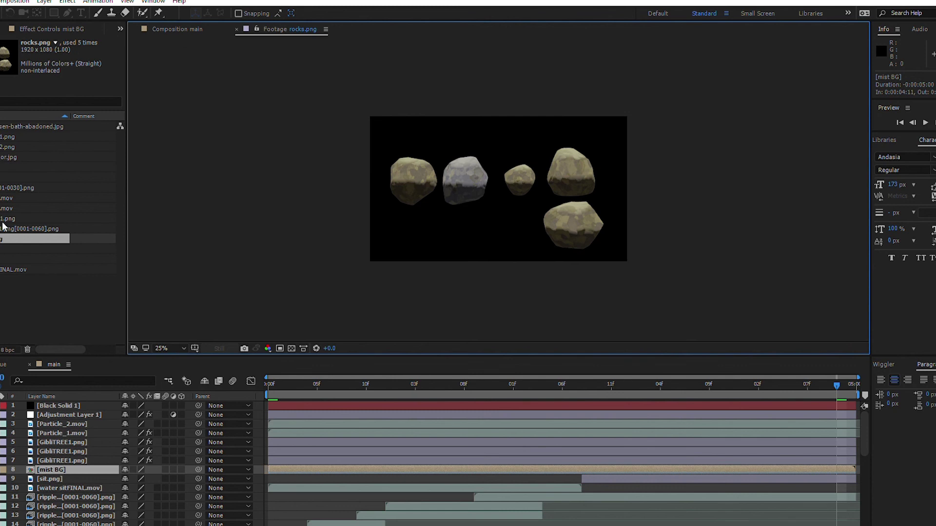
# Step: Open the water sitFINAL.mov legs clip on its own and preview its playback
pyautogui.click(1, 268)
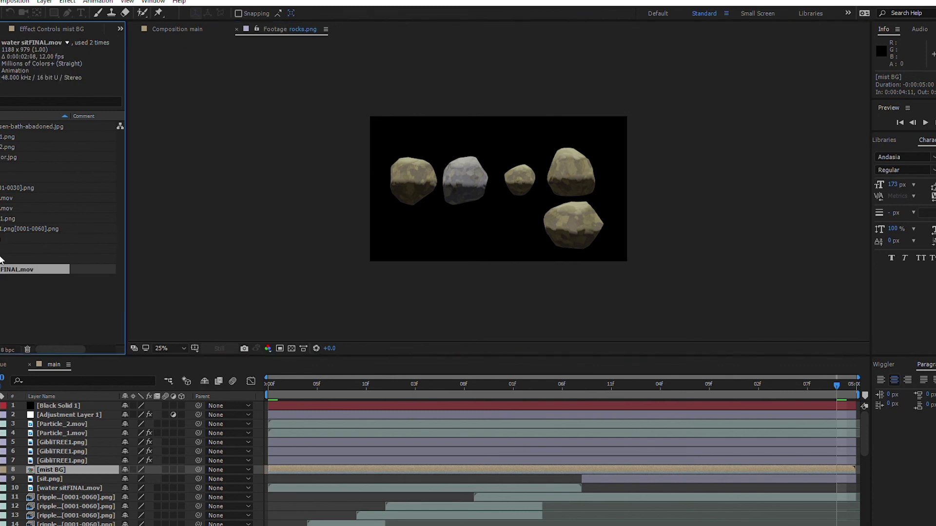
pyautogui.doubleClick(9, 269)
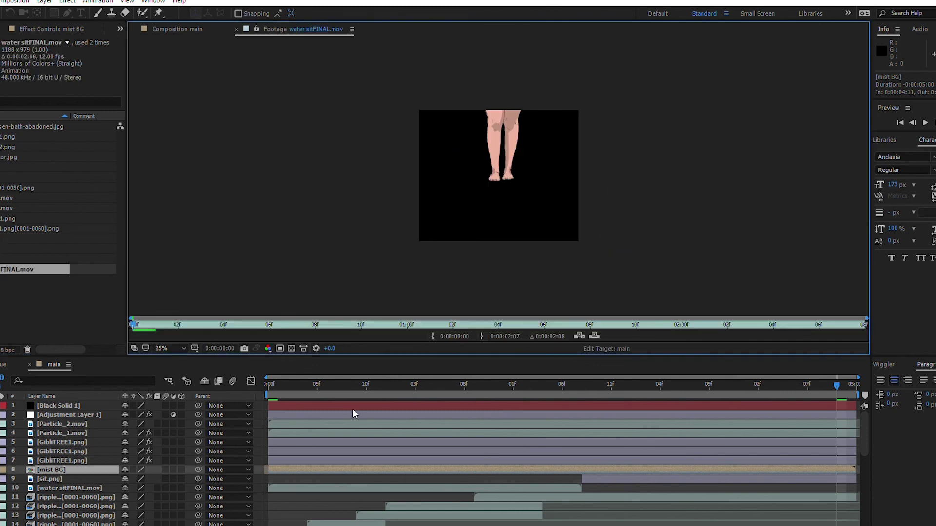
pyautogui.click(272, 377)
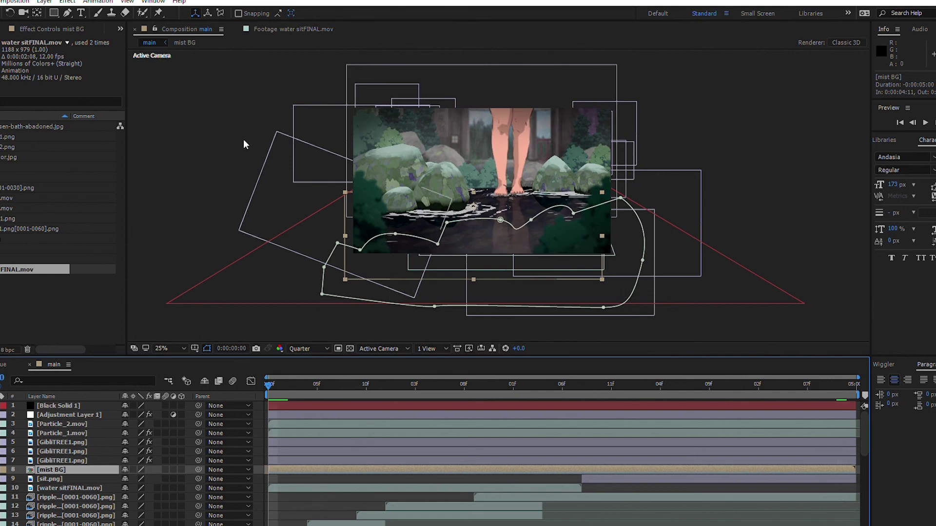
pyautogui.click(268, 28)
pyautogui.press('space')
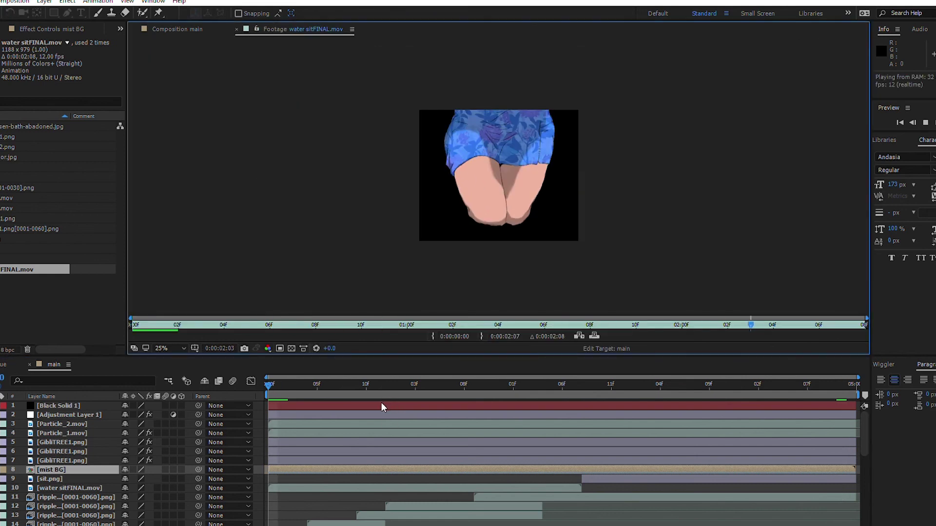
pyautogui.press('space')
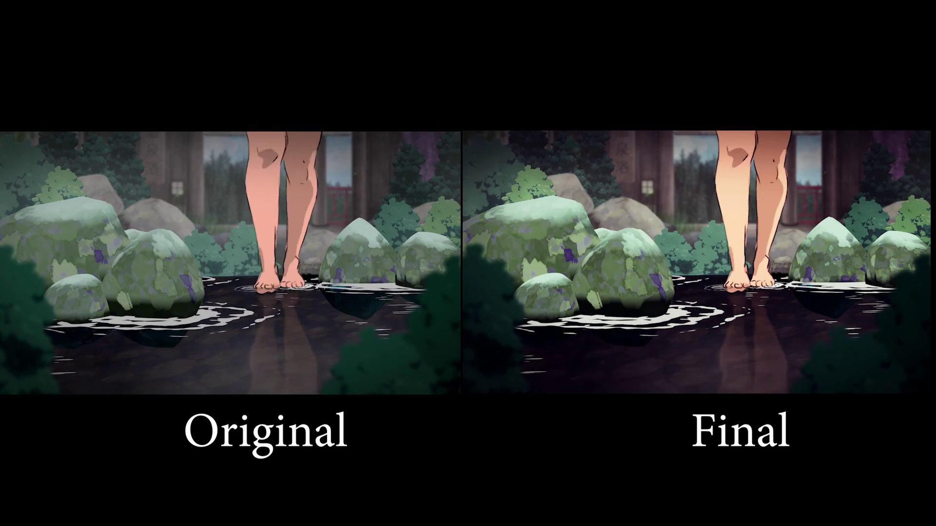